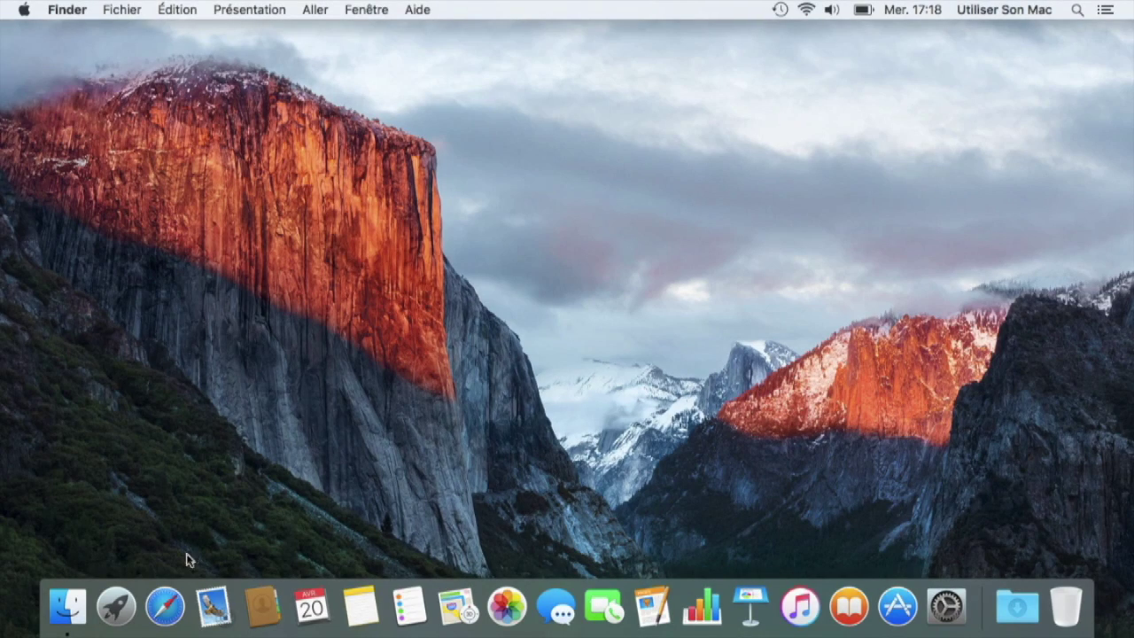
- Launch Utilitaire de disque from Launchpad by searching 'disque', then show the Fichier menu
{"action": "left_click", "coordinate": [115, 607]}
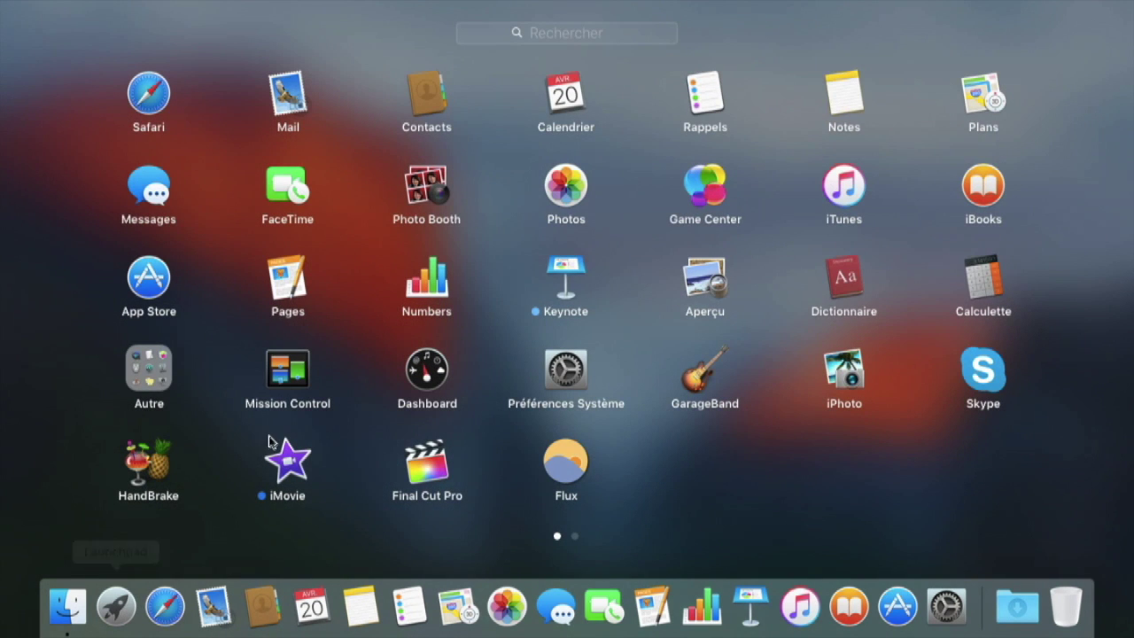
{"action": "type", "text": "disque"}
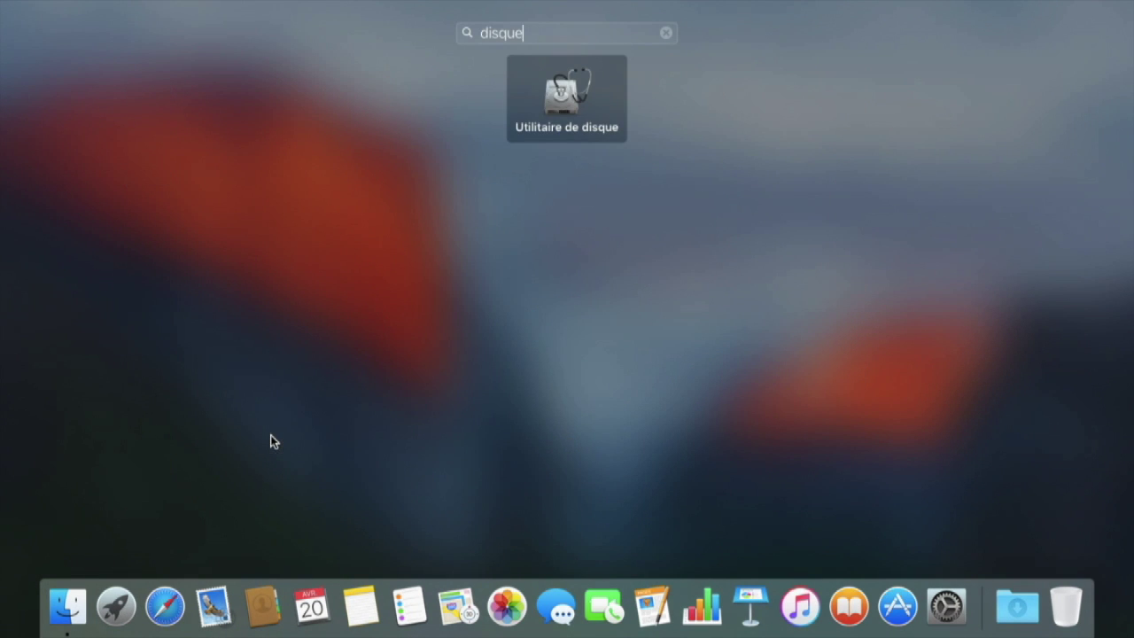
{"action": "left_click", "coordinate": [570, 94]}
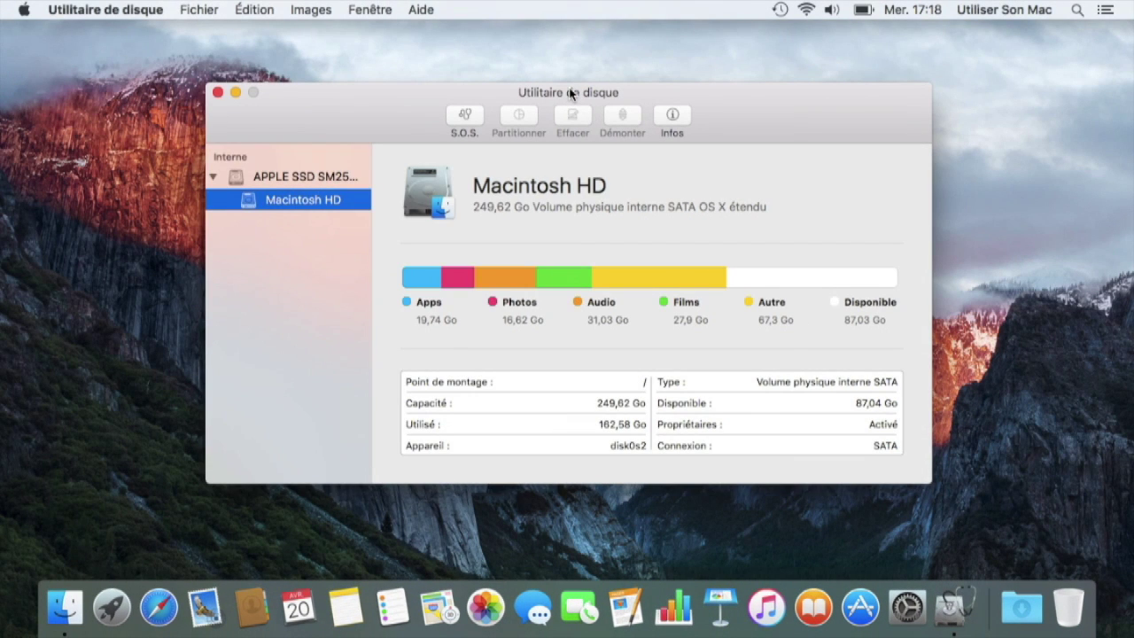
{"action": "left_click_drag", "start_coordinate": [407, 106], "coordinate": [418, 107]}
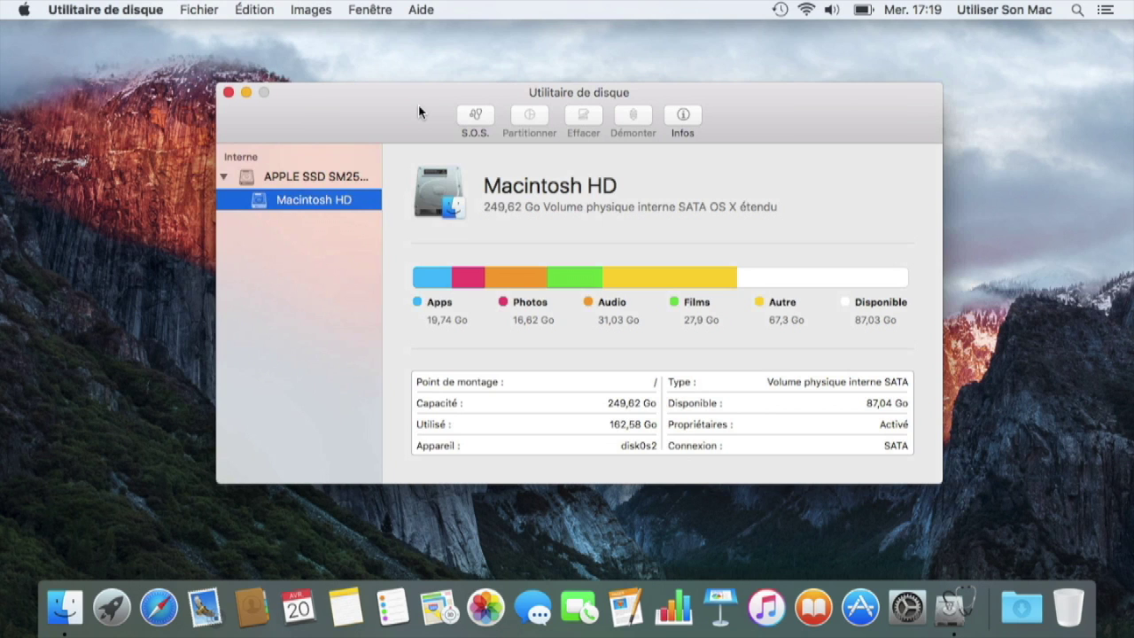
{"action": "left_click", "coordinate": [204, 10]}
- Start a blank disk image named Test_astuce, saved in Documents
{"action": "mouse_move", "coordinate": [197, 29]}
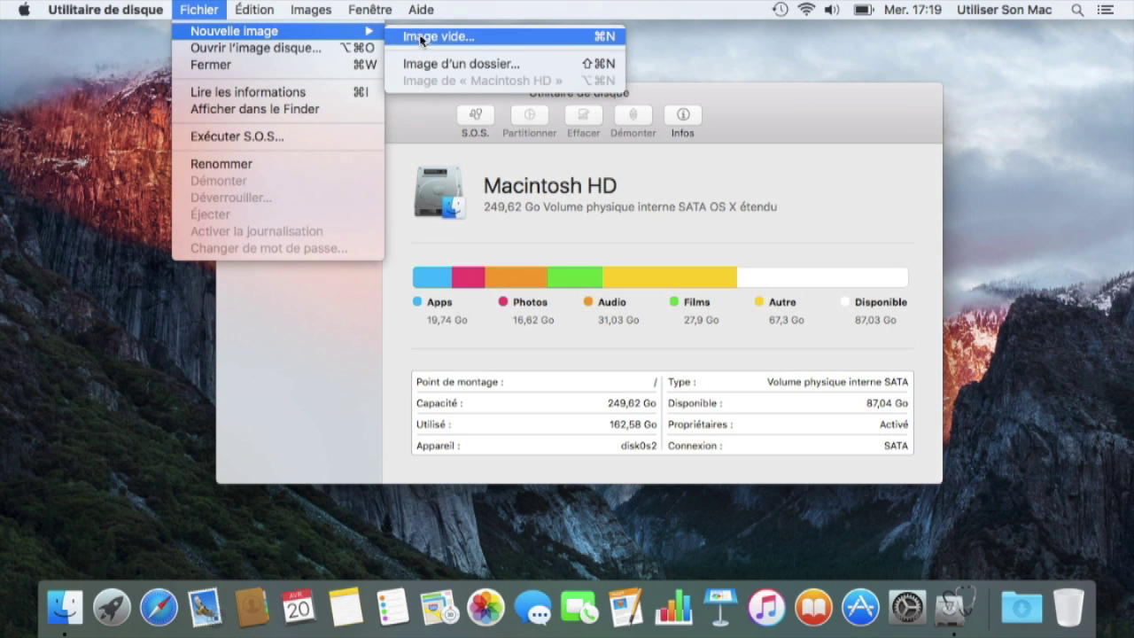
{"action": "left_click", "coordinate": [520, 41]}
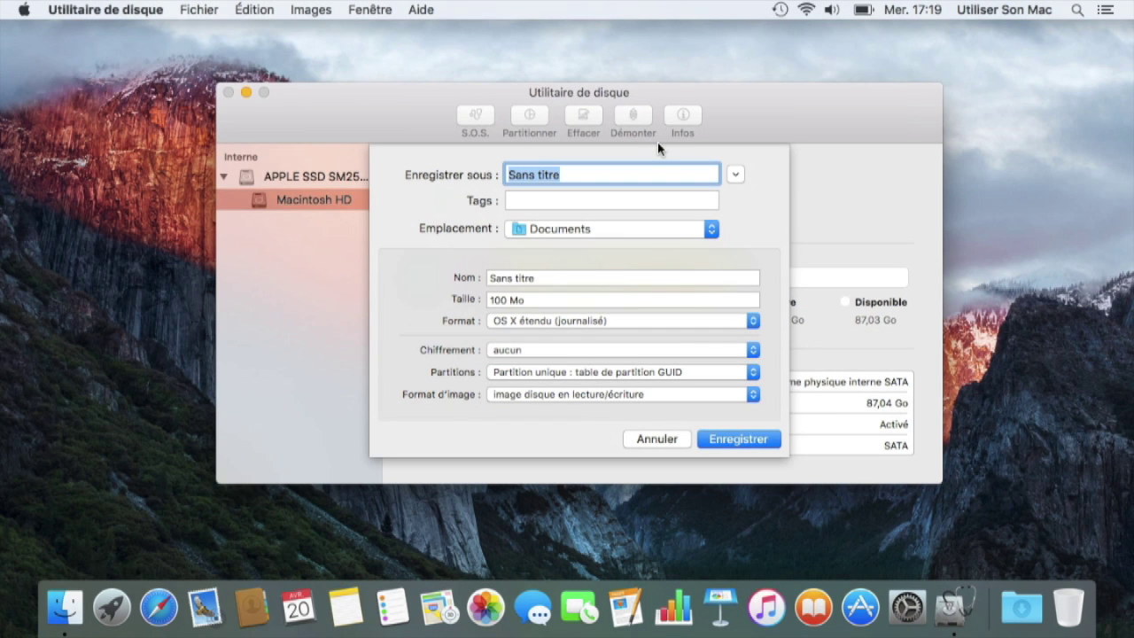
{"action": "type", "text": "Test"}
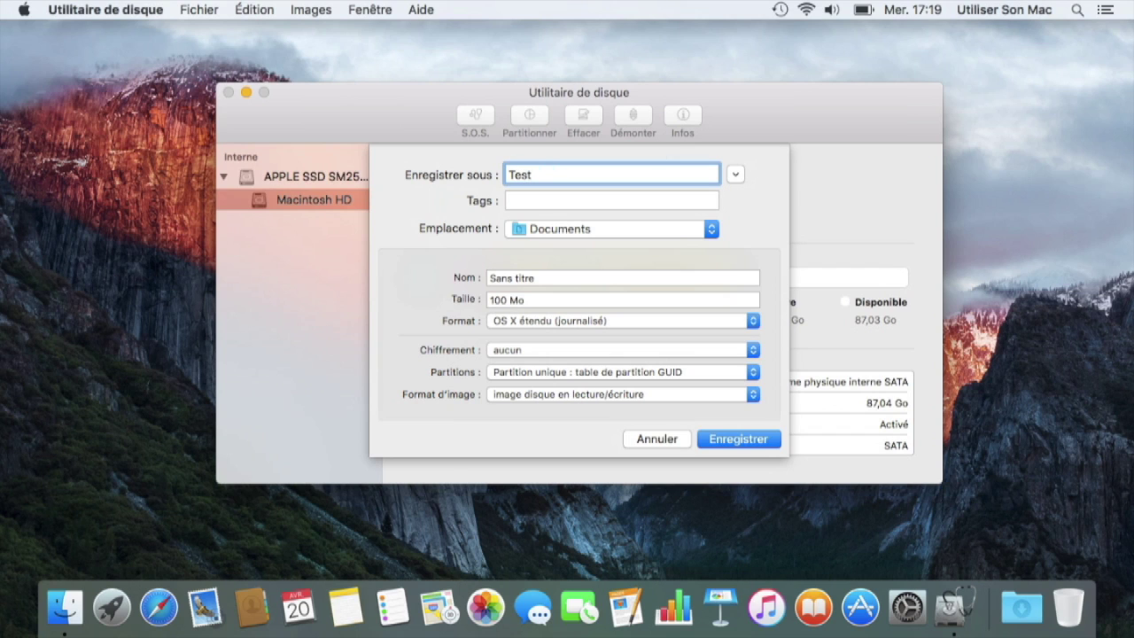
{"action": "type", "text": "_astuce"}
{"action": "left_click", "coordinate": [587, 230]}
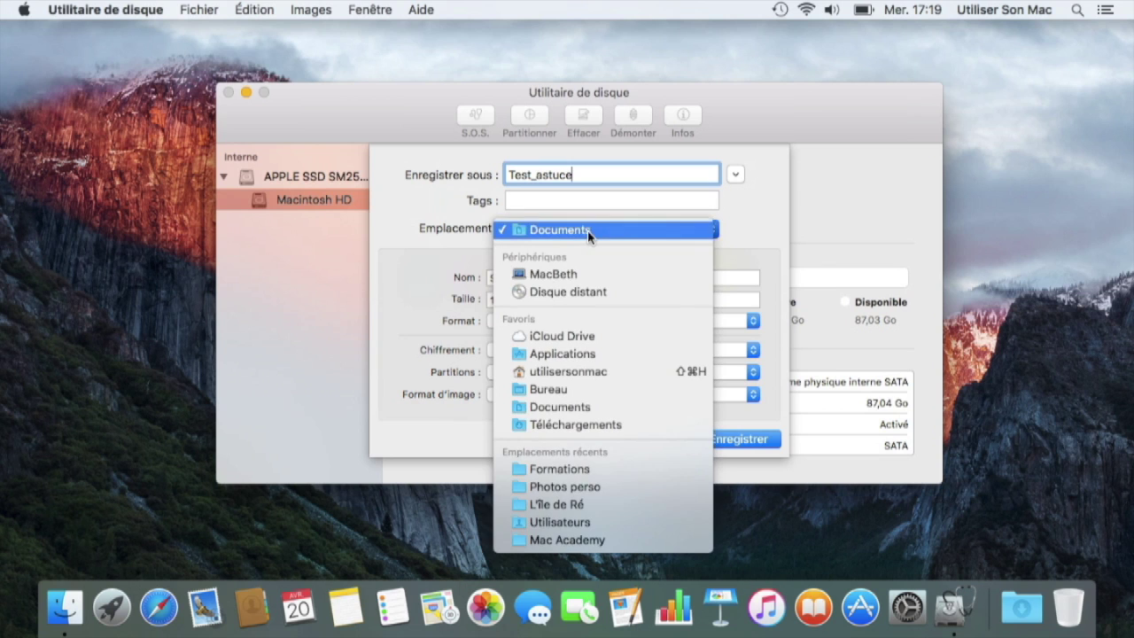
{"action": "left_click", "coordinate": [623, 231]}
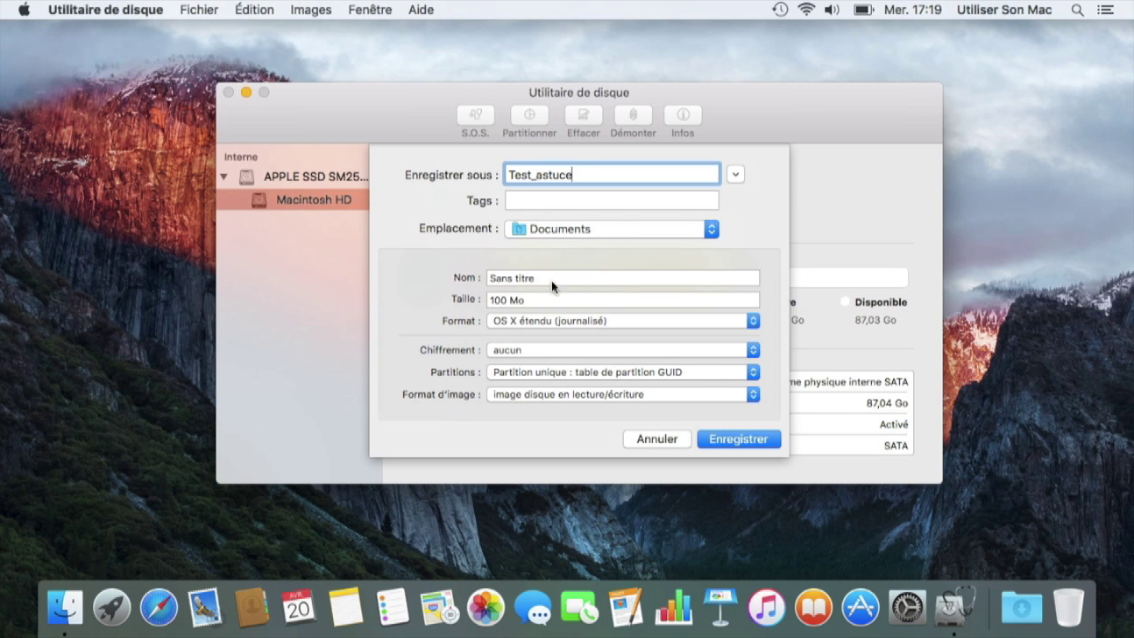
{"action": "left_click_drag", "start_coordinate": [549, 280], "coordinate": [490, 282]}
- Name the image's volume Test_astuce and keep the OS X étendu (journalisé) format
{"action": "type", "text": "Test"}
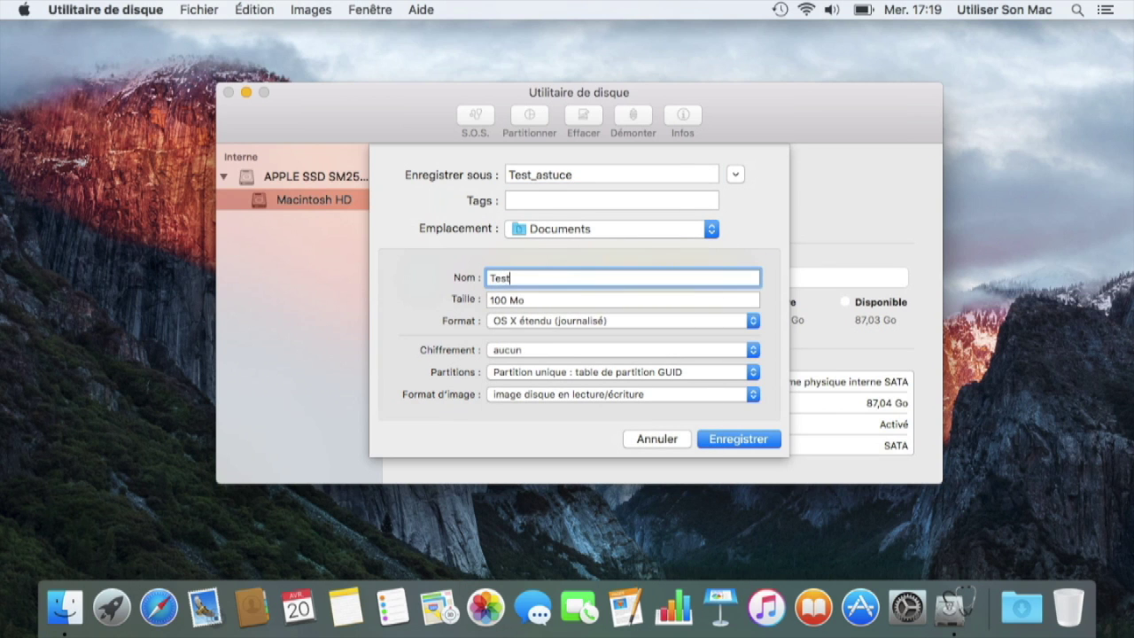
{"action": "type", "text": "_astuce"}
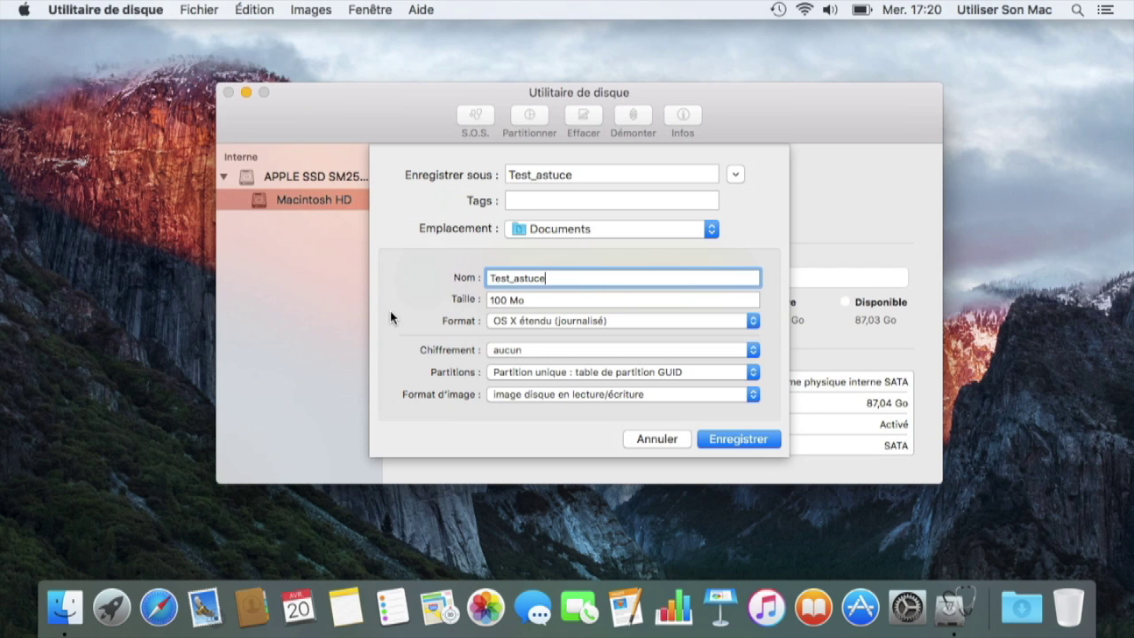
{"action": "left_click", "coordinate": [701, 319]}
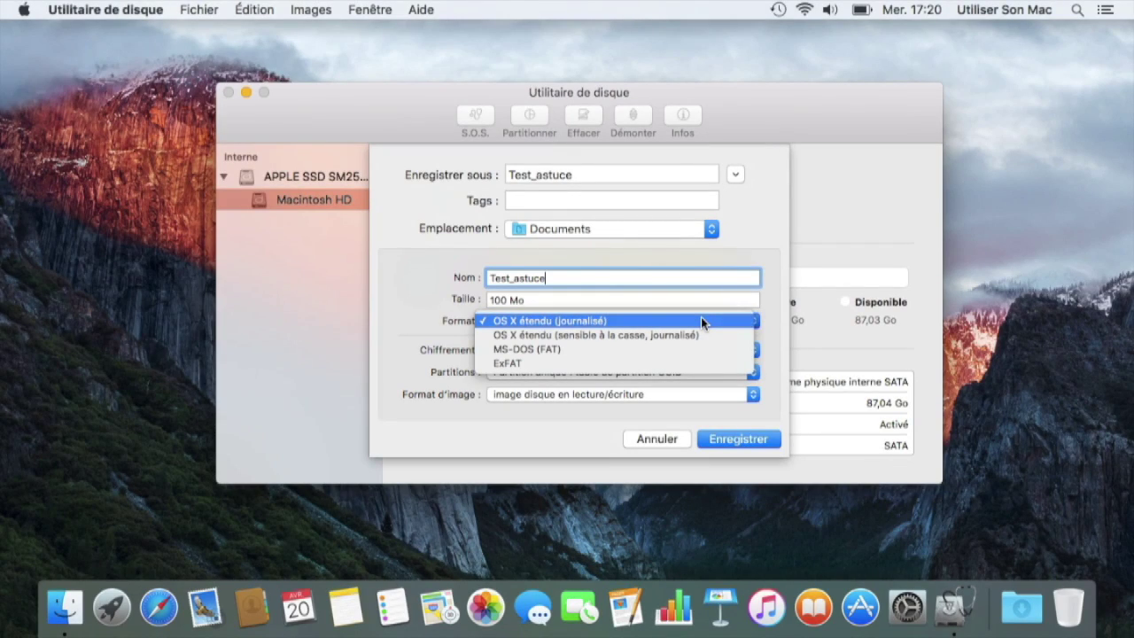
{"action": "left_click", "coordinate": [702, 320]}
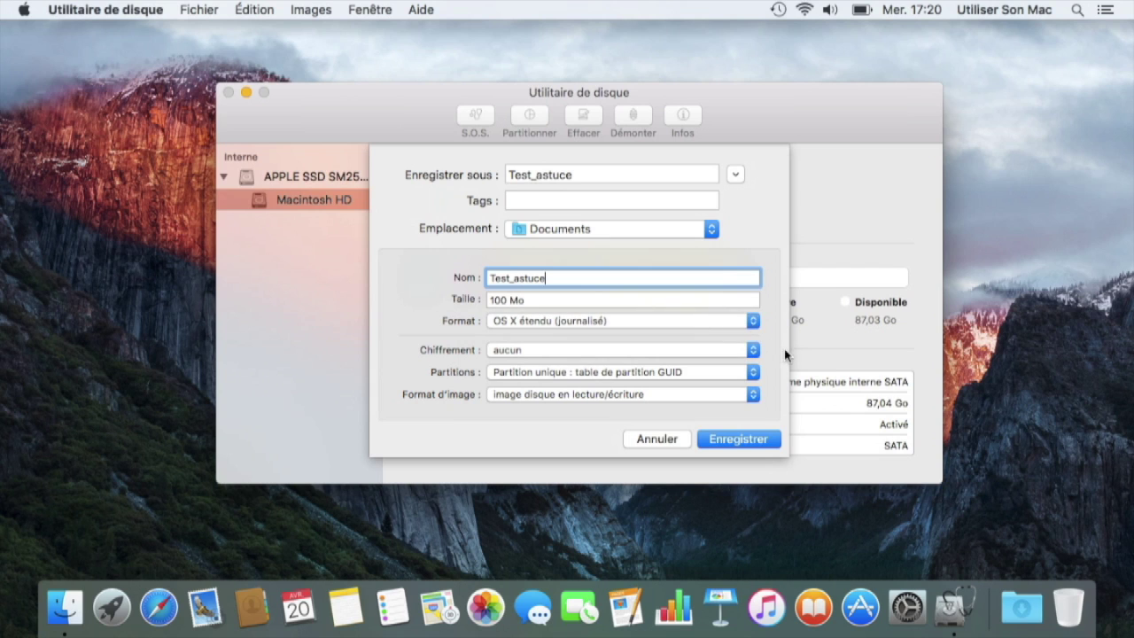
{"action": "left_click", "coordinate": [741, 351]}
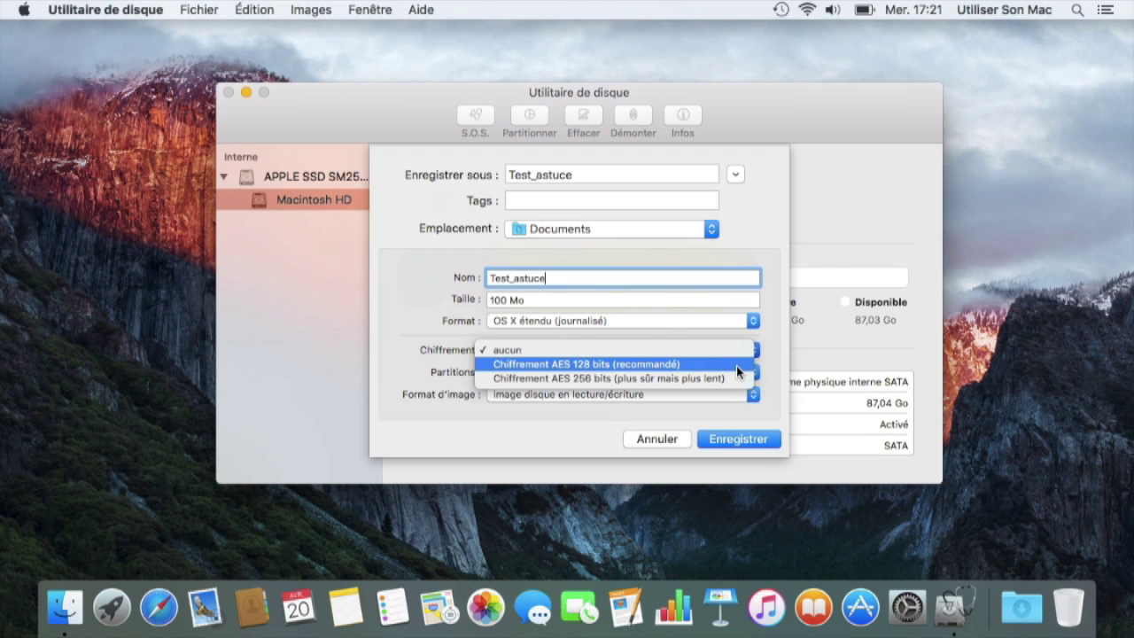
- Choose Chiffrement AES 128 bits, then enter and confirm the image password
{"action": "left_click", "coordinate": [736, 365]}
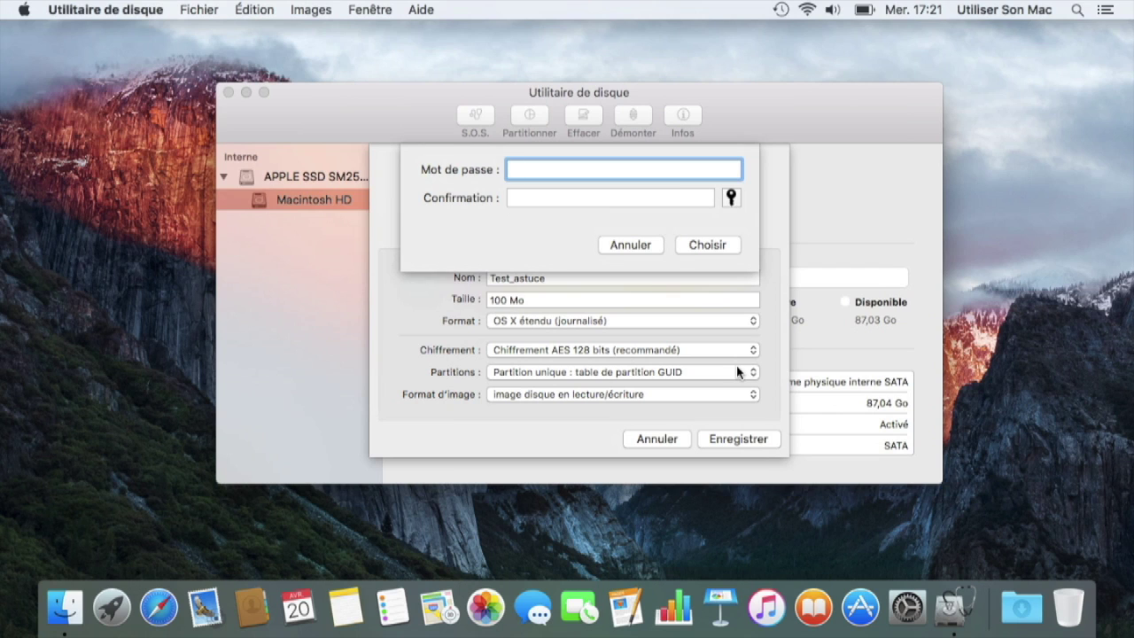
{"action": "type", "text": "••••••"}
{"action": "left_click", "coordinate": [675, 196]}
{"action": "type", "text": "••••••"}
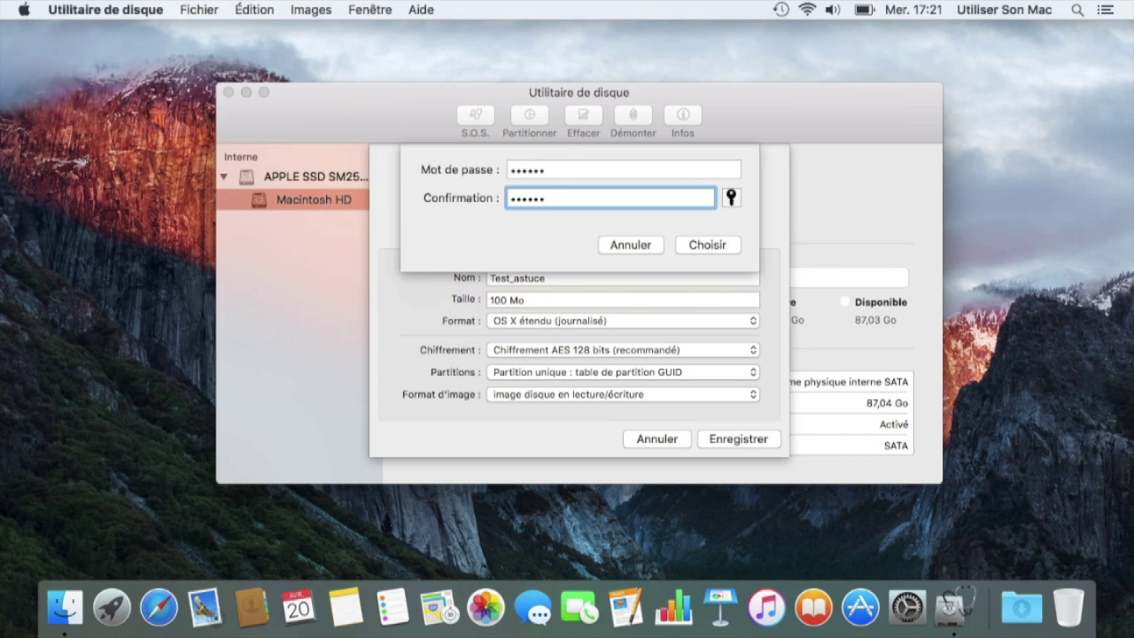
{"action": "left_click", "coordinate": [732, 246]}
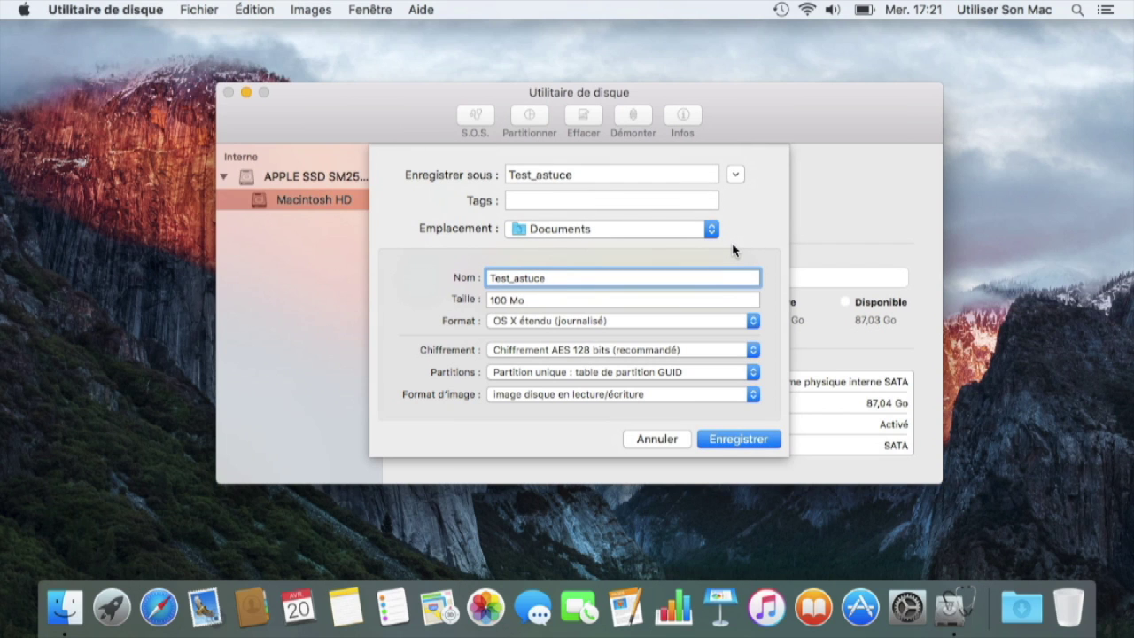
- Create the encrypted Test_astuce image, eject its mounted volume, and quit Utilitaire de disque
{"action": "left_click", "coordinate": [757, 435]}
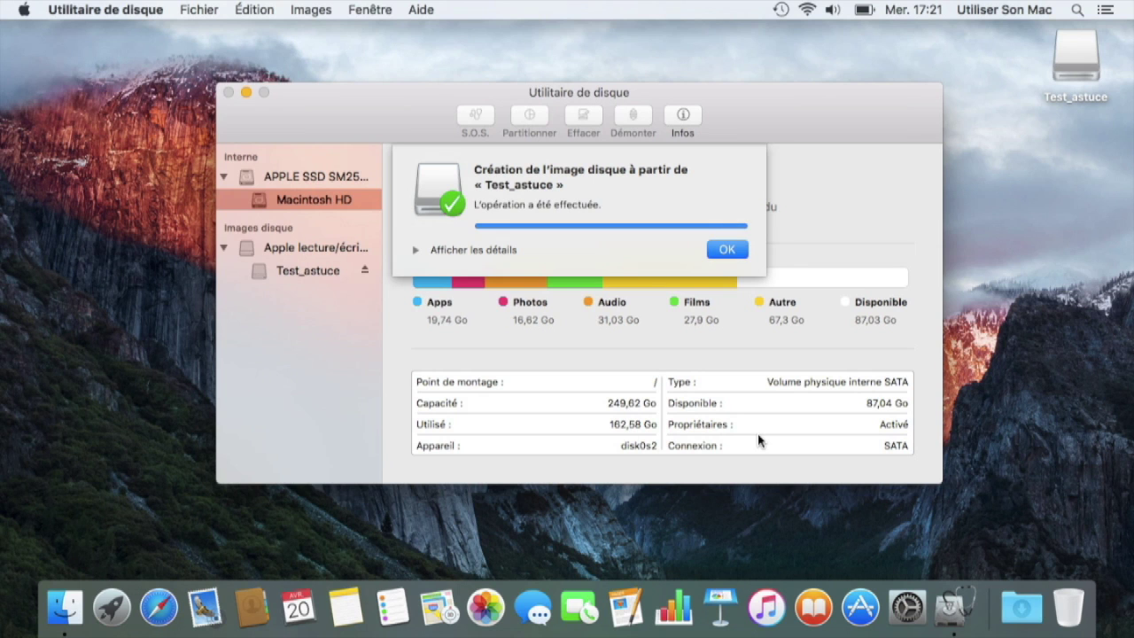
{"action": "left_click", "coordinate": [733, 252]}
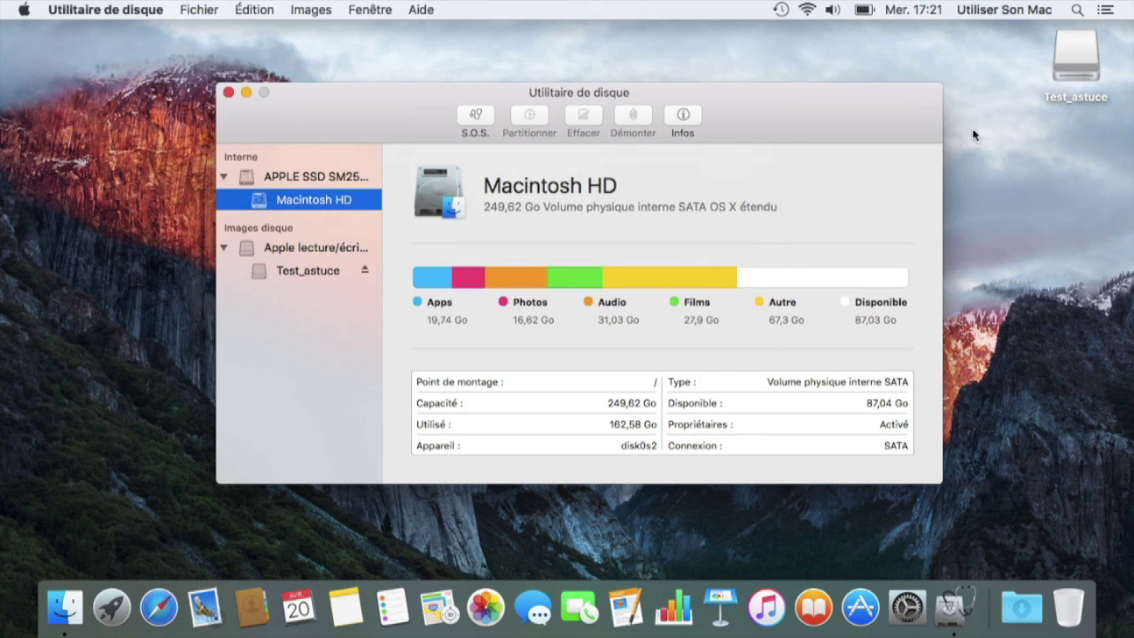
{"action": "left_click_drag", "start_coordinate": [1066, 66], "coordinate": [1068, 607]}
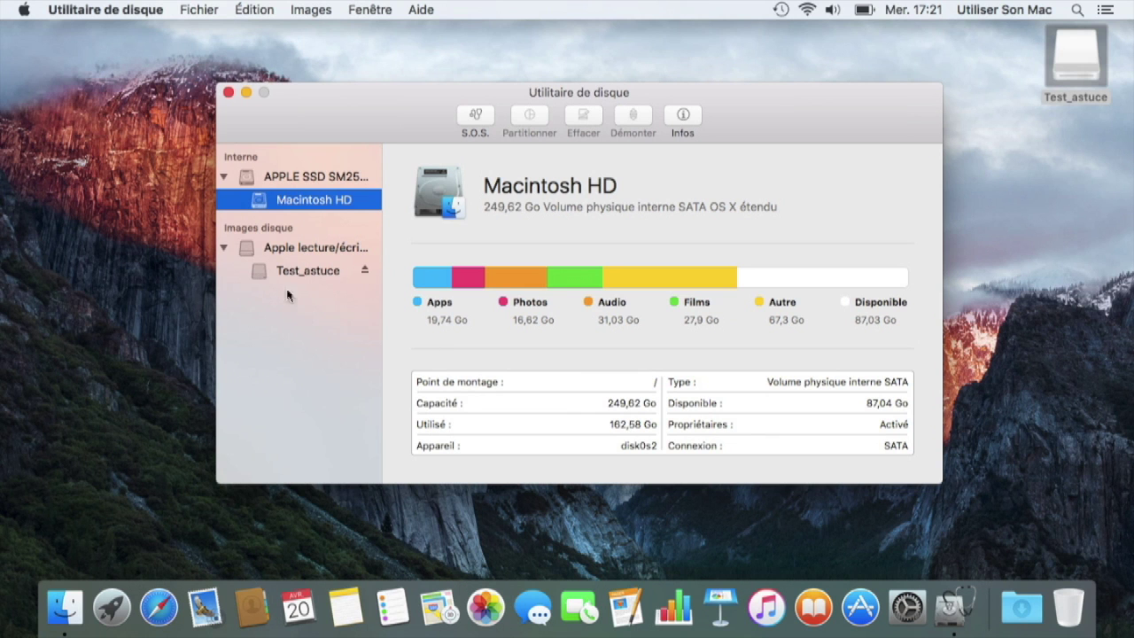
{"action": "left_click", "coordinate": [147, 11]}
{"action": "left_click", "coordinate": [146, 145]}
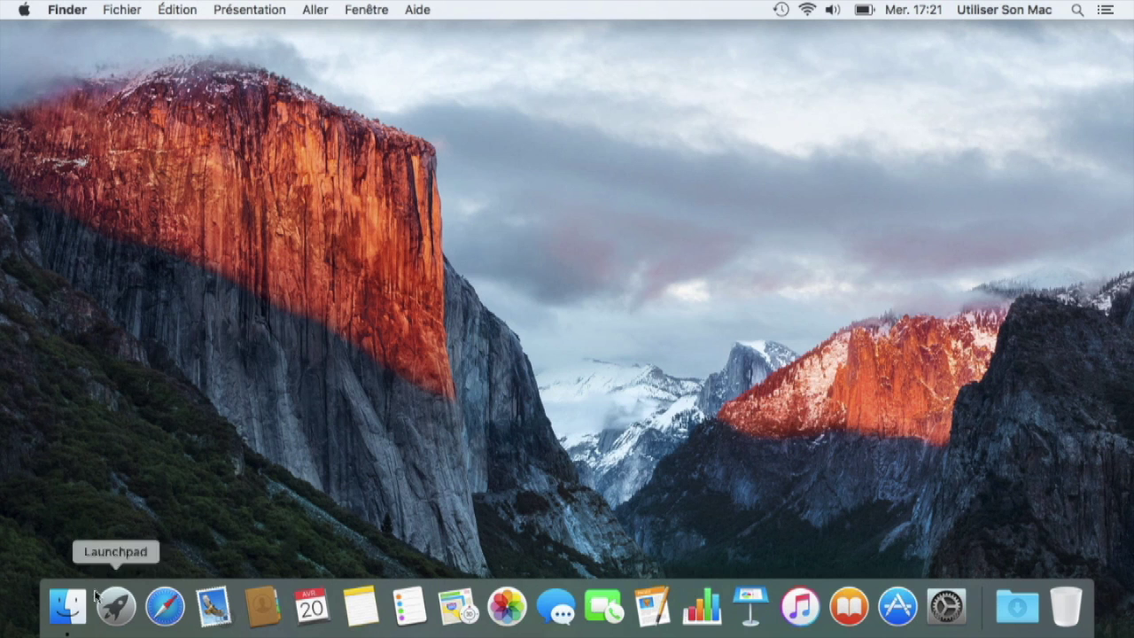
- Mount Test_astuce.dmg from Documents with its password, without saving it to the keychain
{"action": "left_click", "coordinate": [78, 613]}
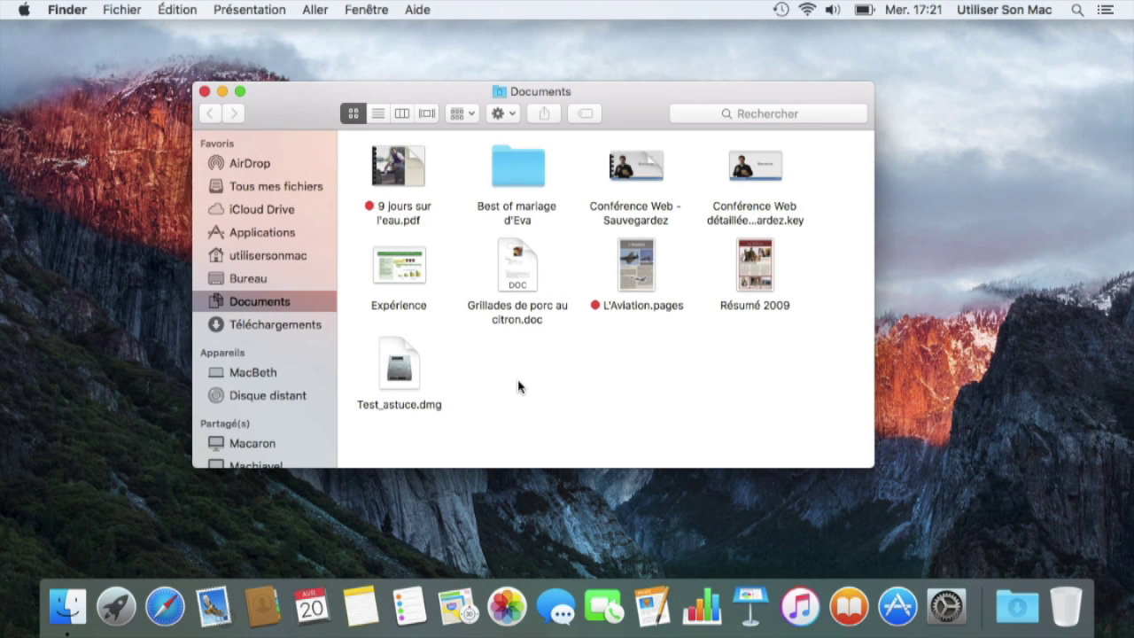
{"action": "double_click", "coordinate": [412, 373]}
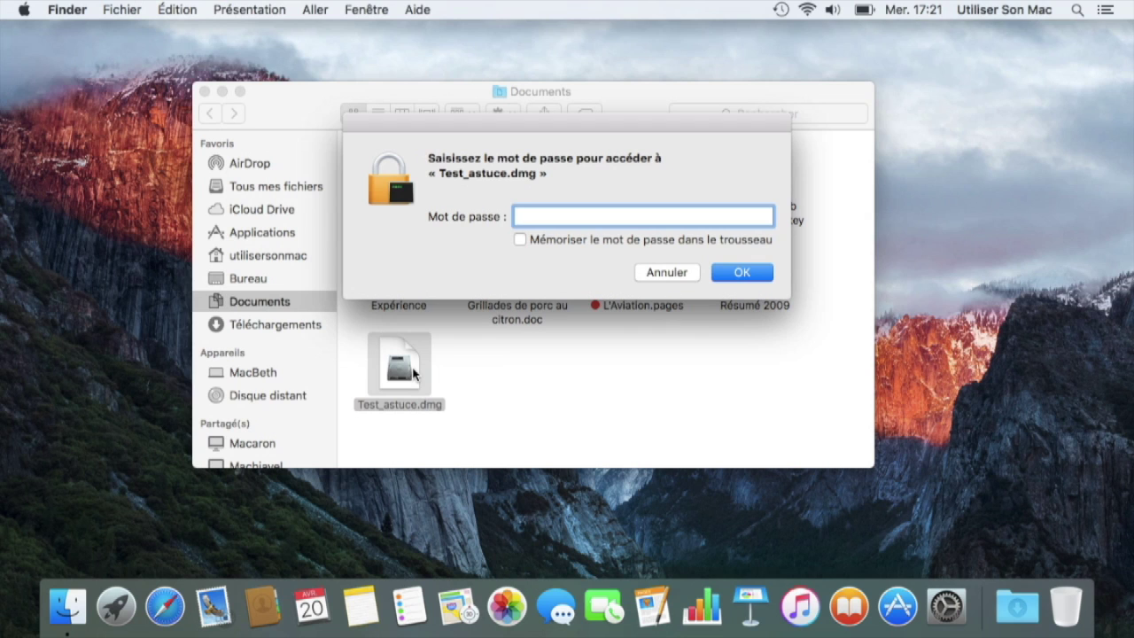
{"action": "type", "text": "abc"}
{"action": "key", "text": "BackSpace"}
{"action": "key", "text": "BackSpace"}
{"action": "key", "text": "BackSpace"}
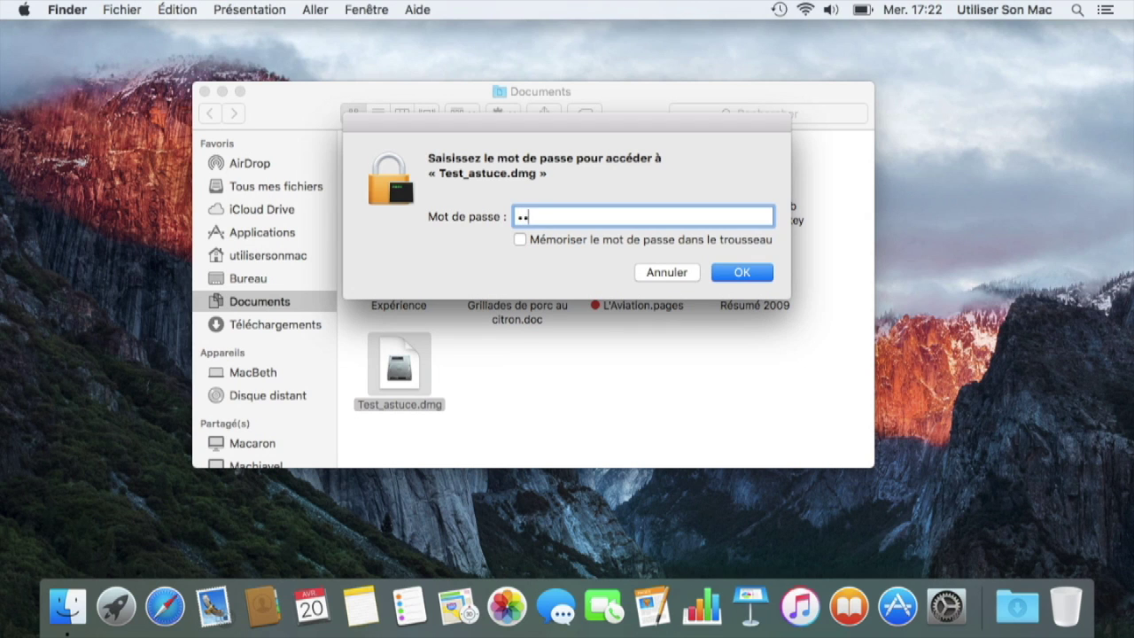
{"action": "type", "text": "••••••"}
{"action": "left_click", "coordinate": [719, 246]}
{"action": "left_click", "coordinate": [710, 244]}
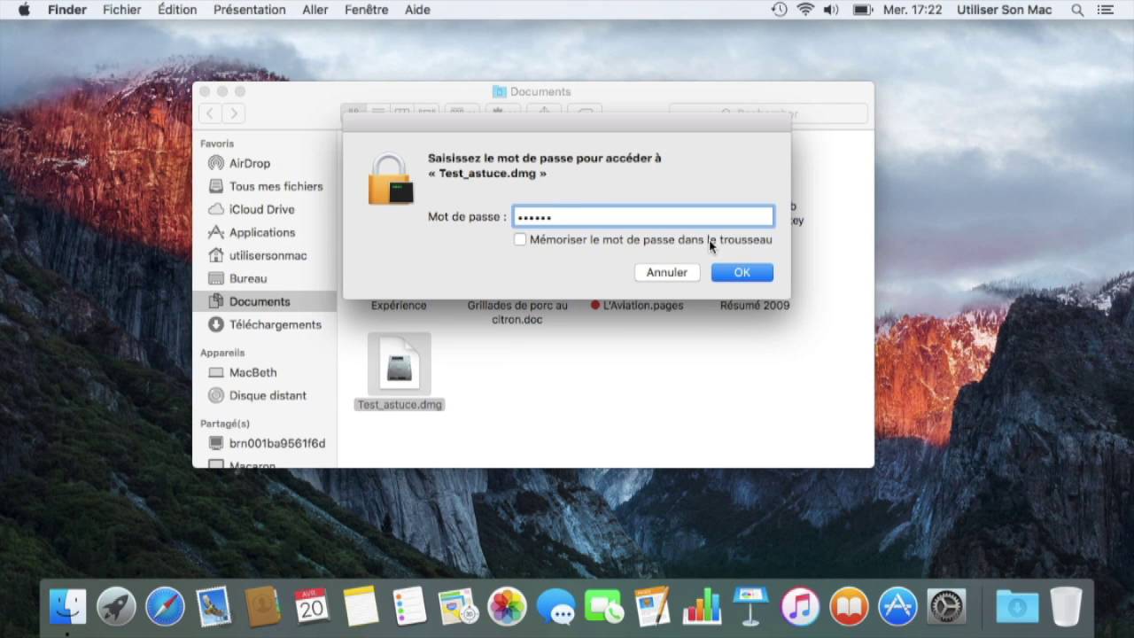
{"action": "left_click", "coordinate": [767, 276]}
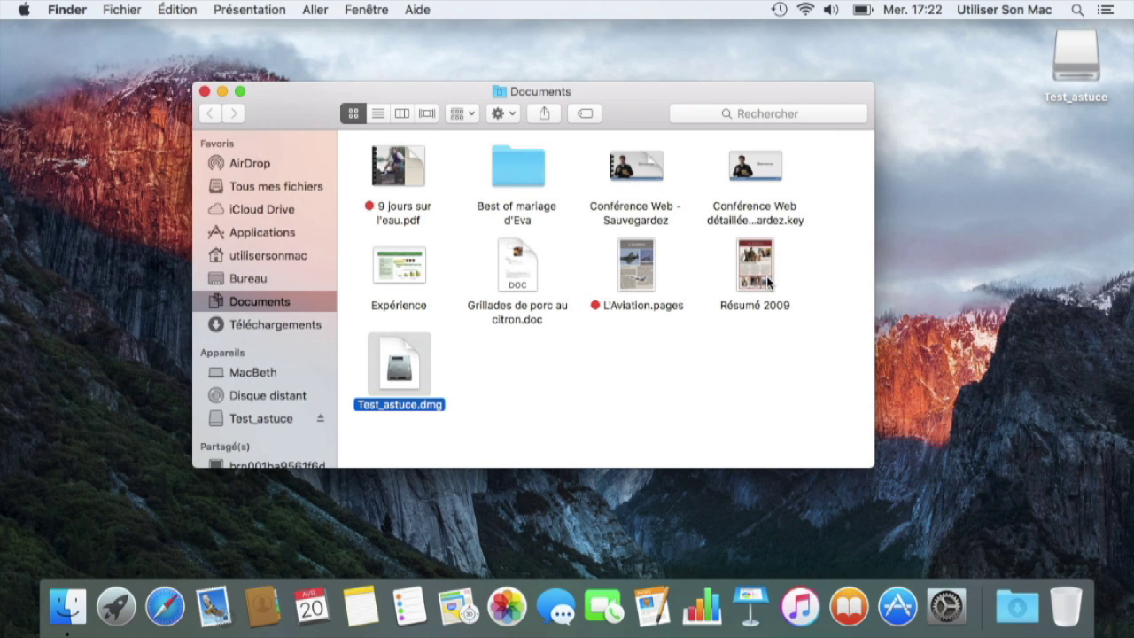
- Copy both Conférence Web presentations, L'Aviation.pages and Résumé 2009 into Test_astuce, then eject it
{"action": "double_click", "coordinate": [1047, 85]}
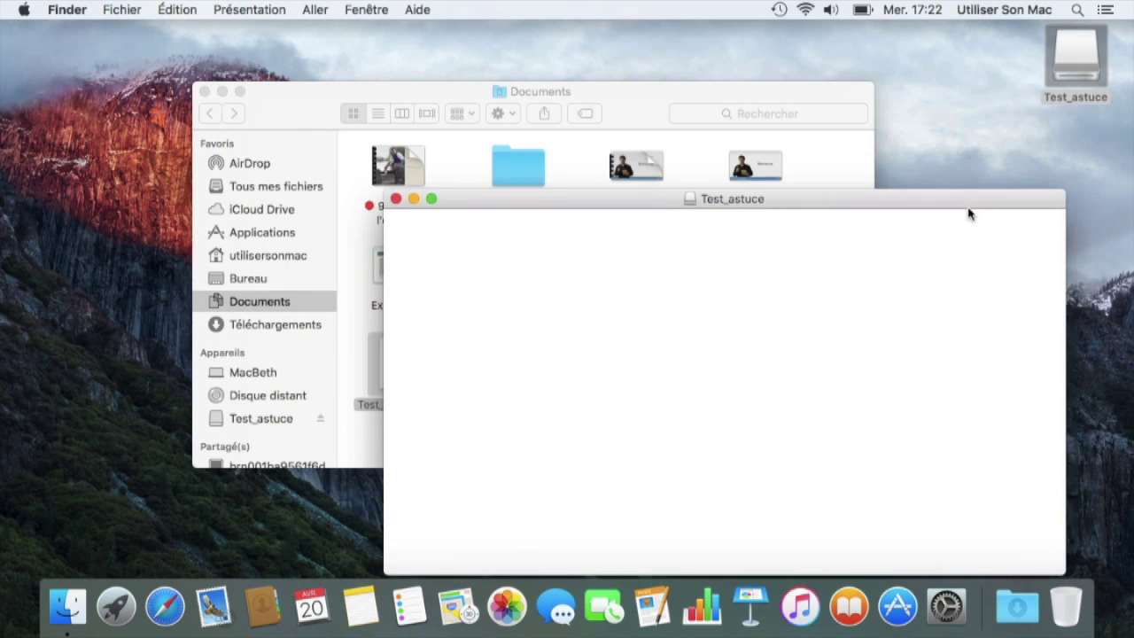
{"action": "left_click_drag", "start_coordinate": [806, 101], "coordinate": [652, 32]}
{"action": "left_click_drag", "start_coordinate": [663, 239], "coordinate": [805, 269]}
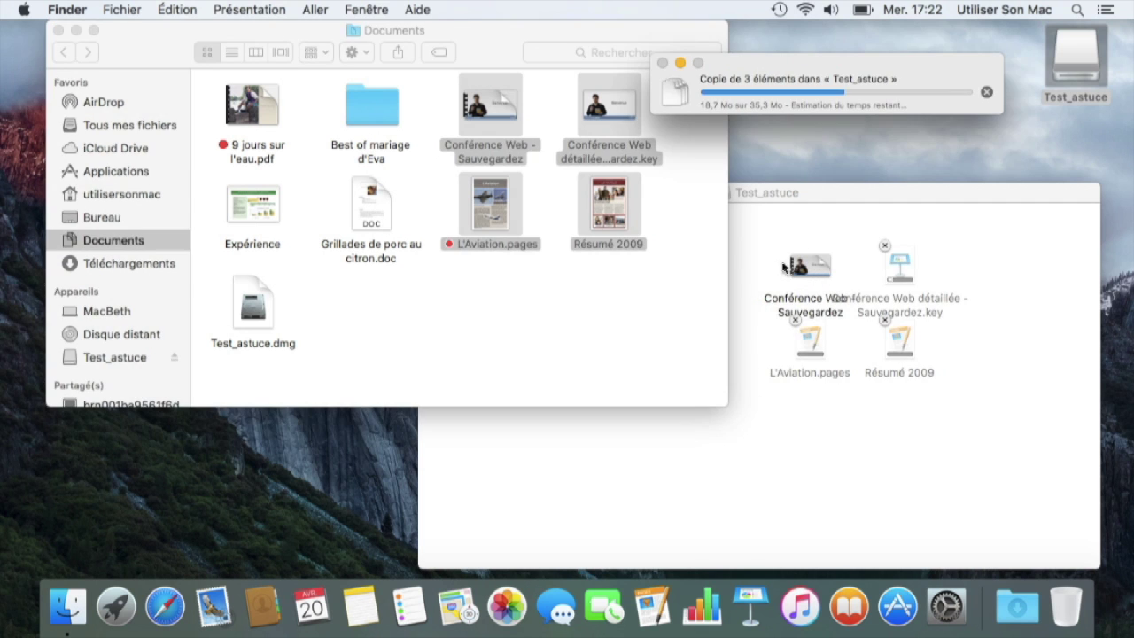
{"action": "left_click", "coordinate": [756, 255]}
{"action": "left_click_drag", "start_coordinate": [1070, 59], "coordinate": [1068, 608]}
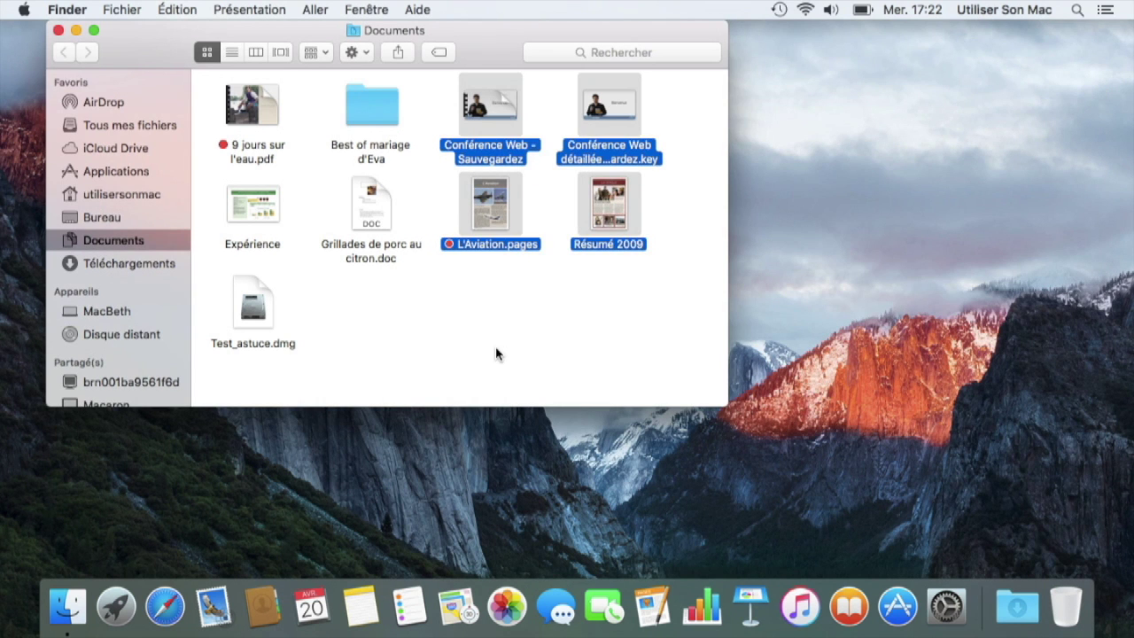
{"action": "left_click", "coordinate": [496, 354]}
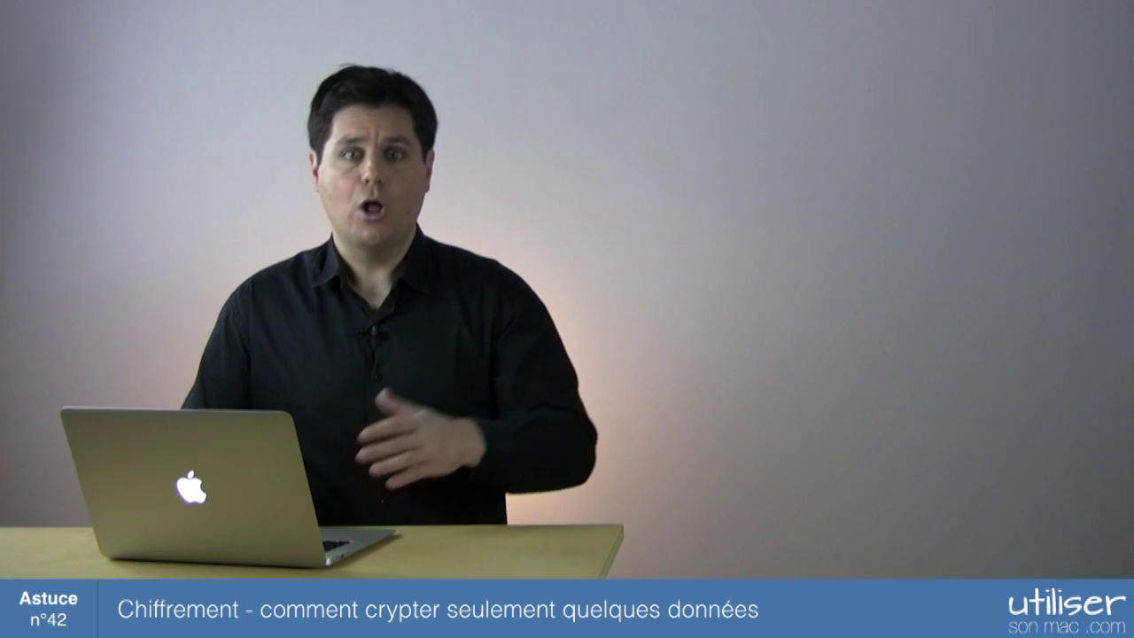